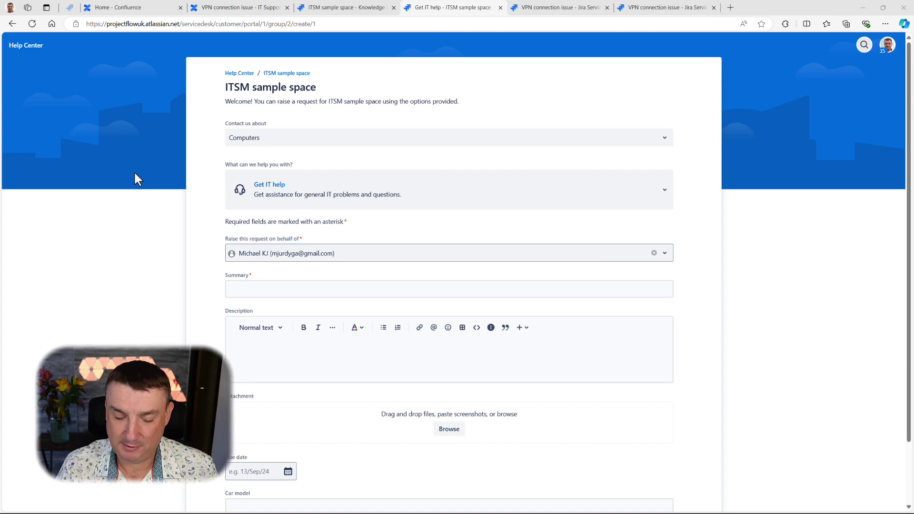
Step: Open the Get IT help request form from the ITSM sample space portal
click(281, 74)
click(292, 212)
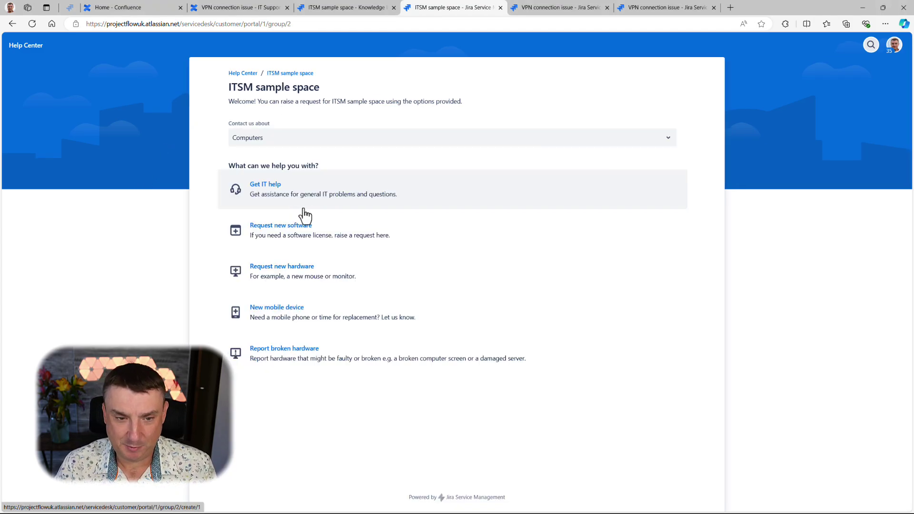
click(295, 206)
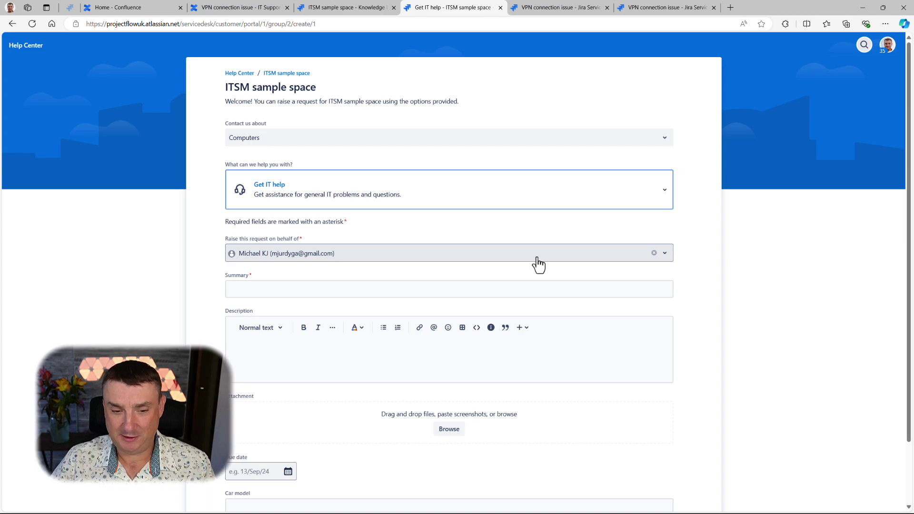
Step: Enter "I have a vpn problem" as the request summary and view the suggested VPN connection issue article
click(390, 290)
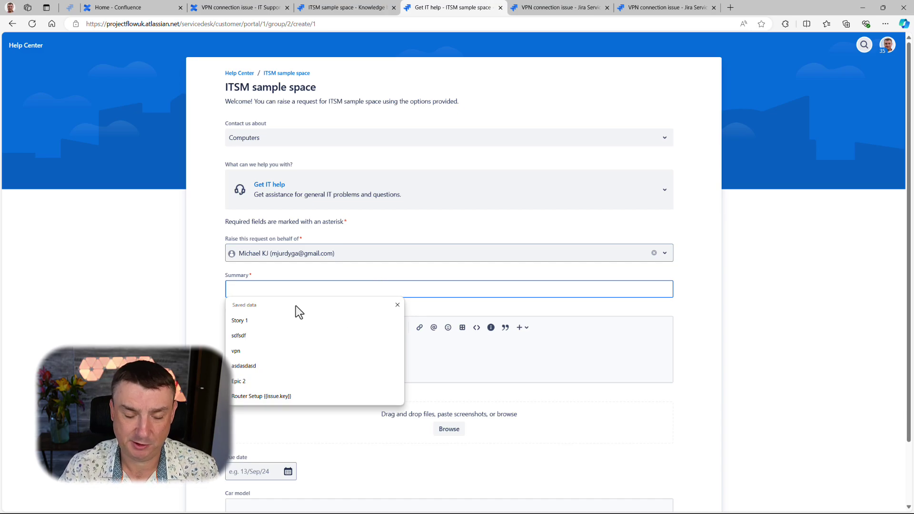
text(I have a c)
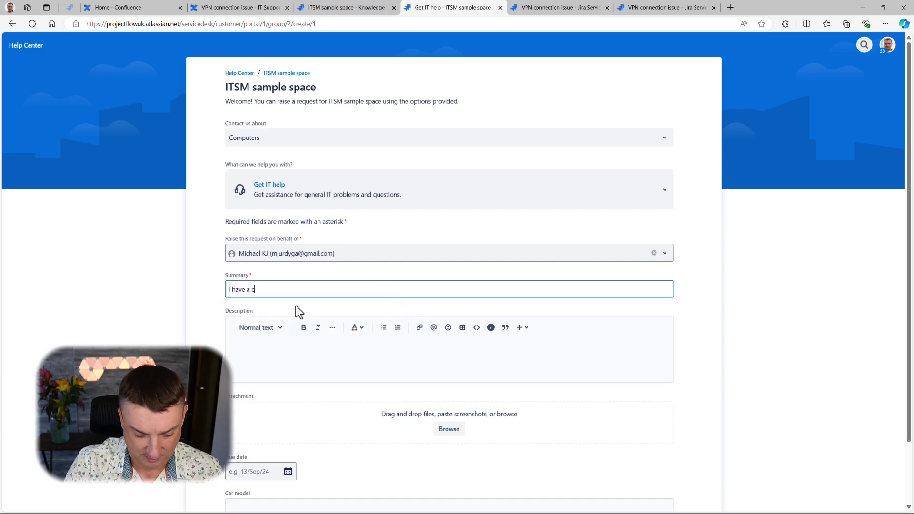
key(BackSpace)
text(vpn problem)
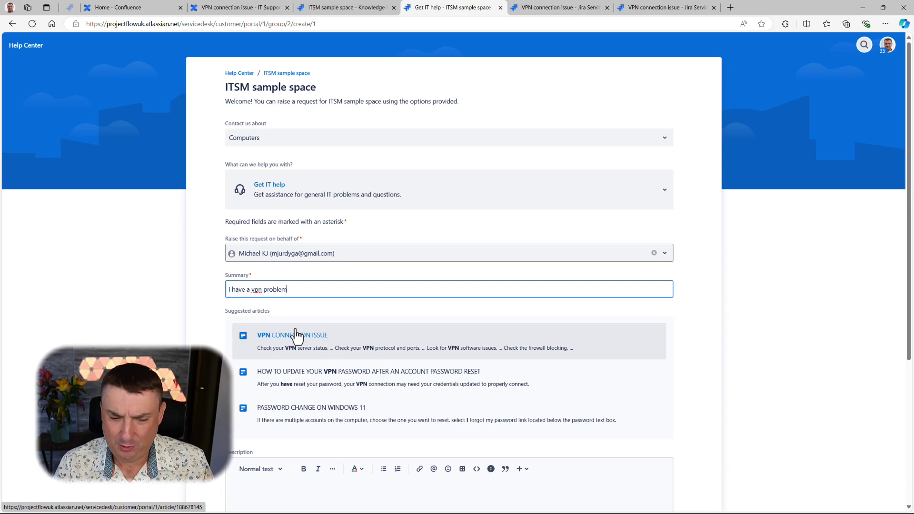
click(326, 349)
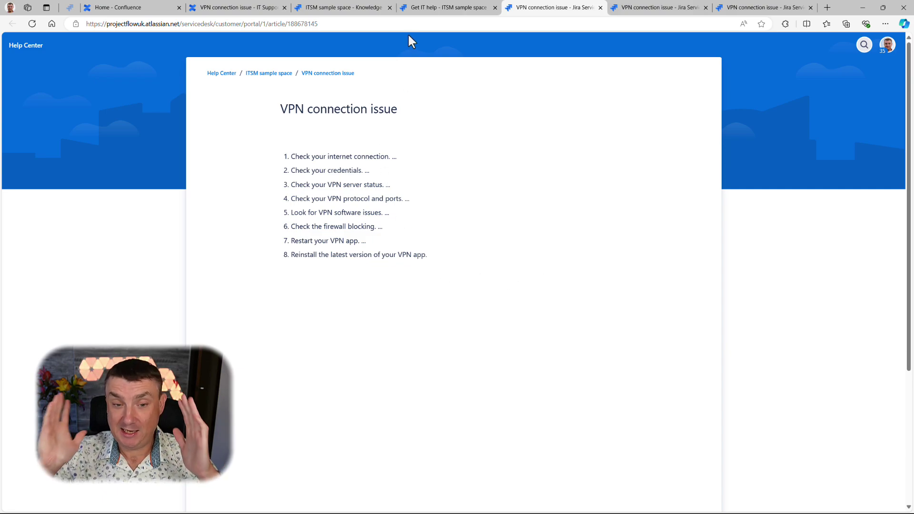
click(428, 7)
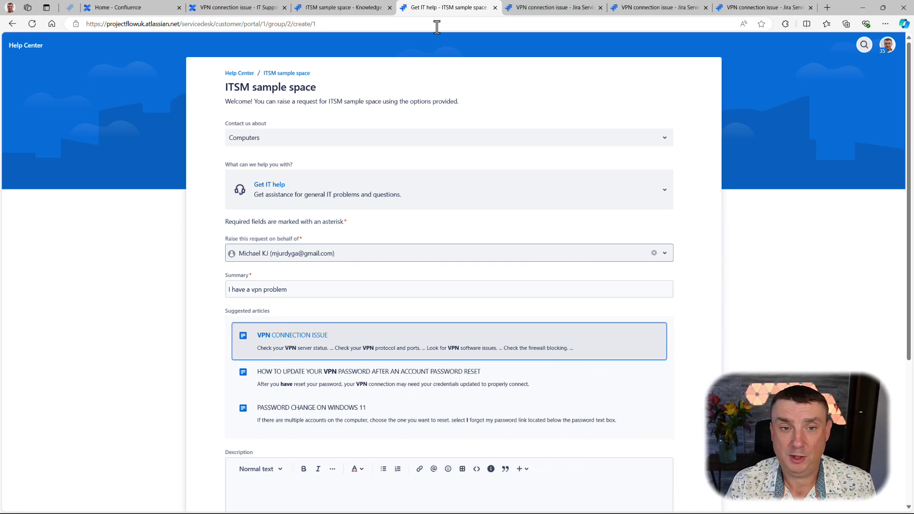
Step: Open the Knowledge base page in the project settings of the ITSM sample space service project
click(359, 3)
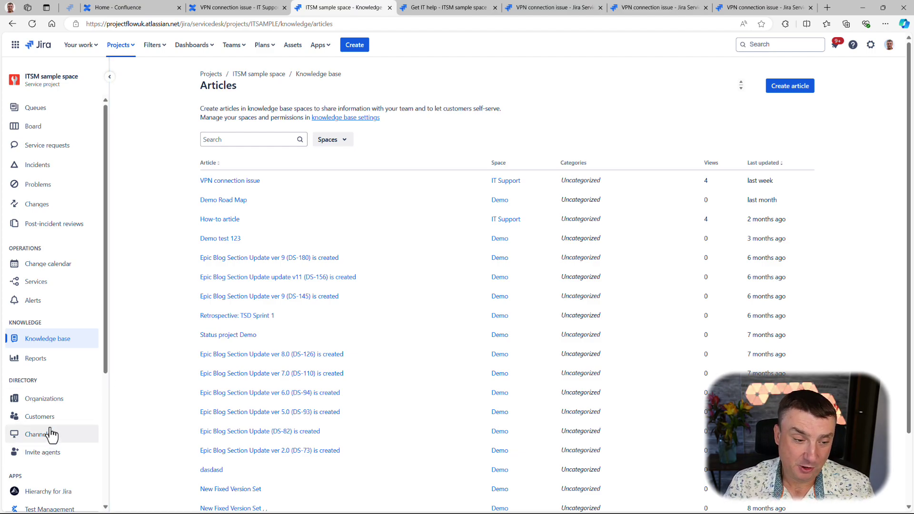
scroll(50, 435, down, 1)
scroll(48, 437, down, 3)
scroll(42, 471, down, 3)
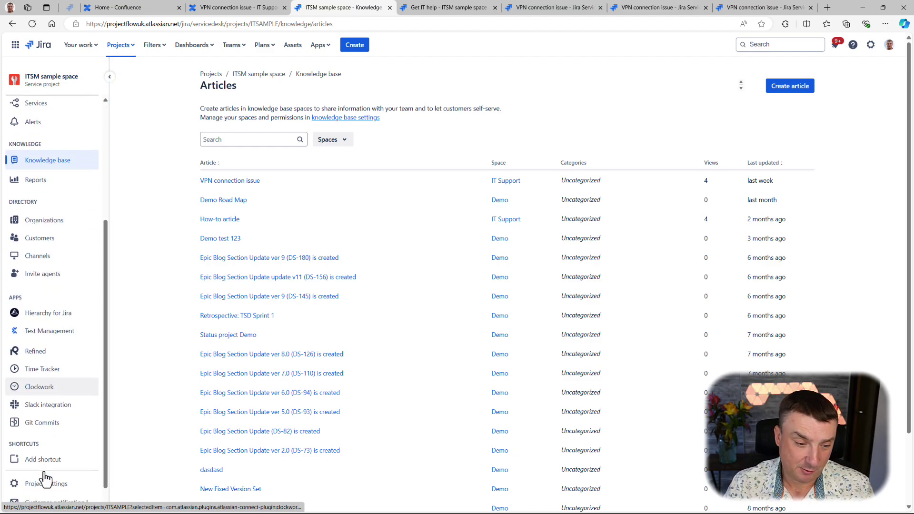
click(42, 484)
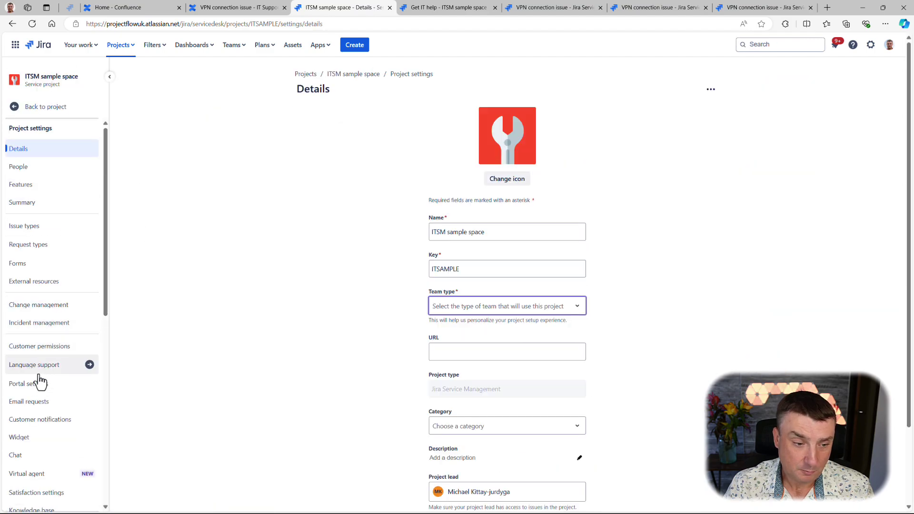
scroll(38, 383, down, 1)
scroll(37, 434, down, 1)
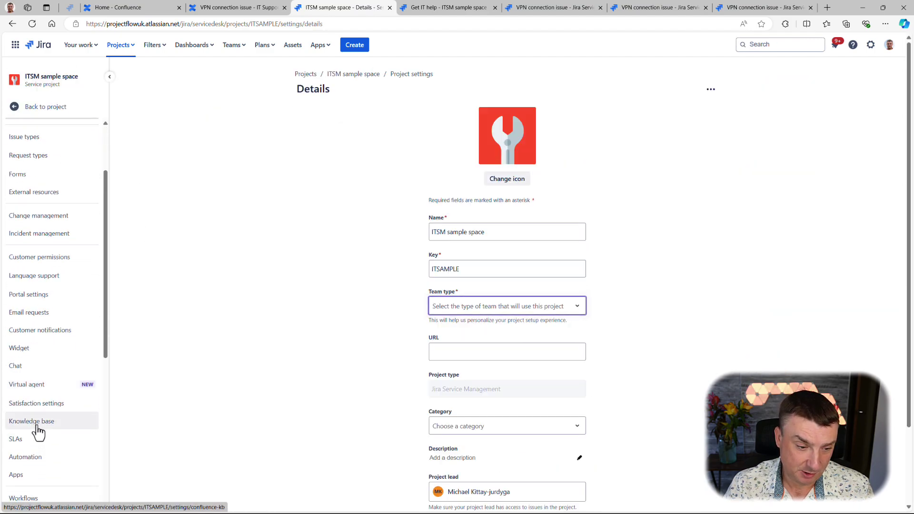
click(53, 421)
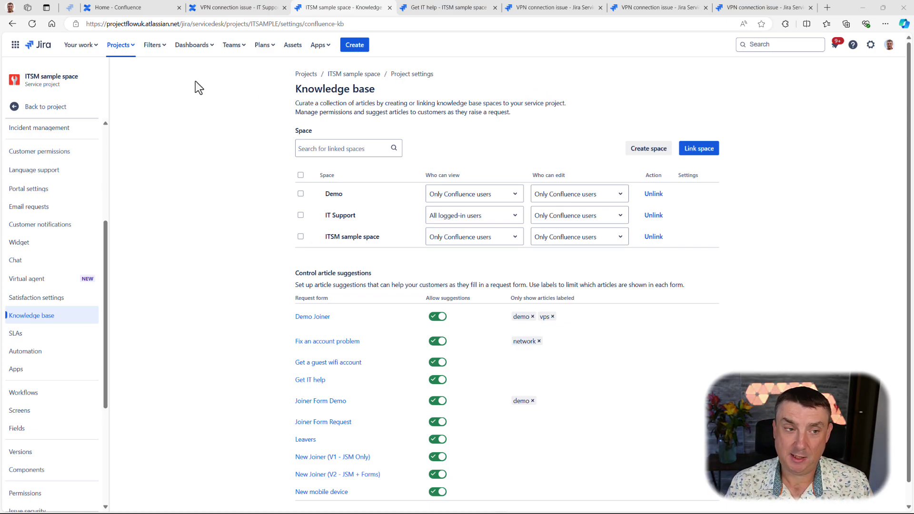
Step: Look through the list of available Atlassian apps and close it
click(16, 46)
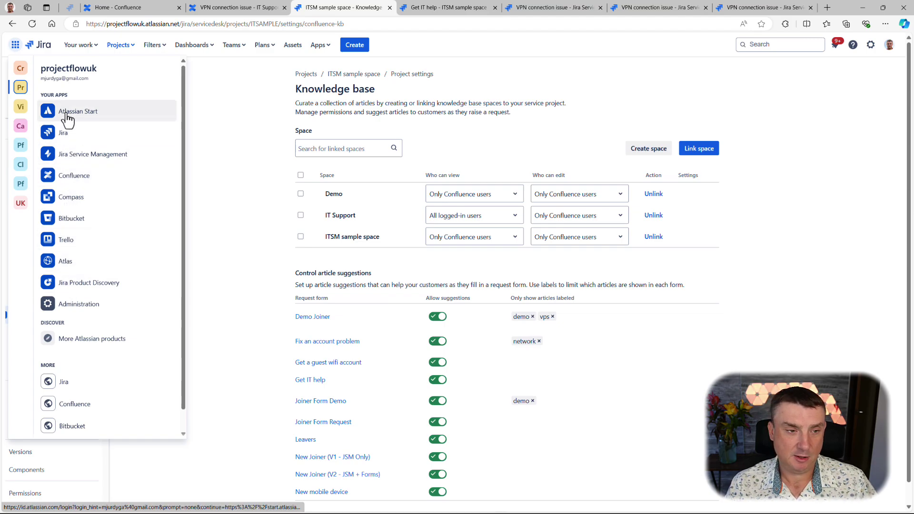
scroll(90, 381, down, 1)
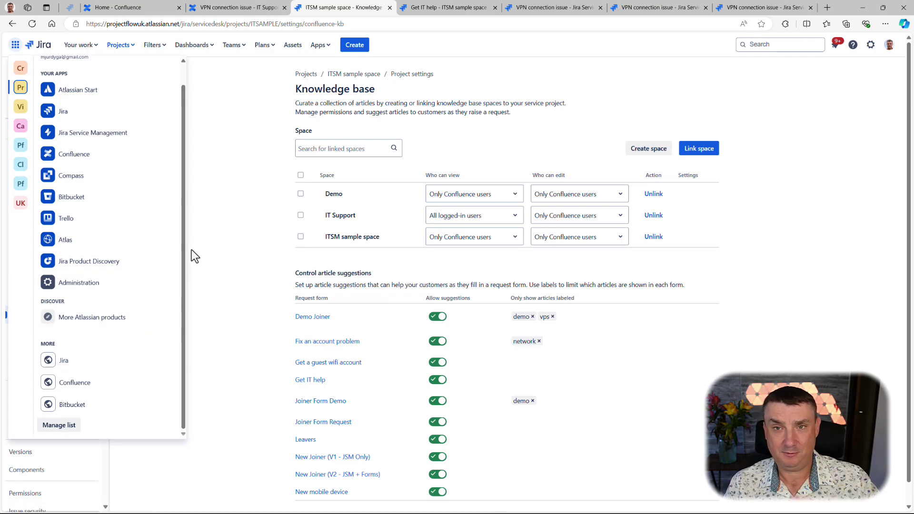
click(224, 202)
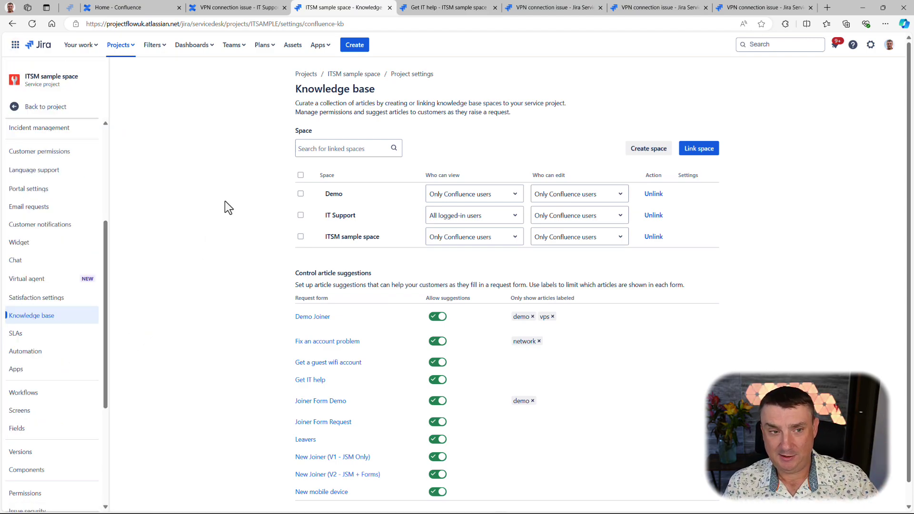
Step: Switch to Confluence and view the form for creating a new space, leaving it without creating anything
click(233, 8)
click(148, 8)
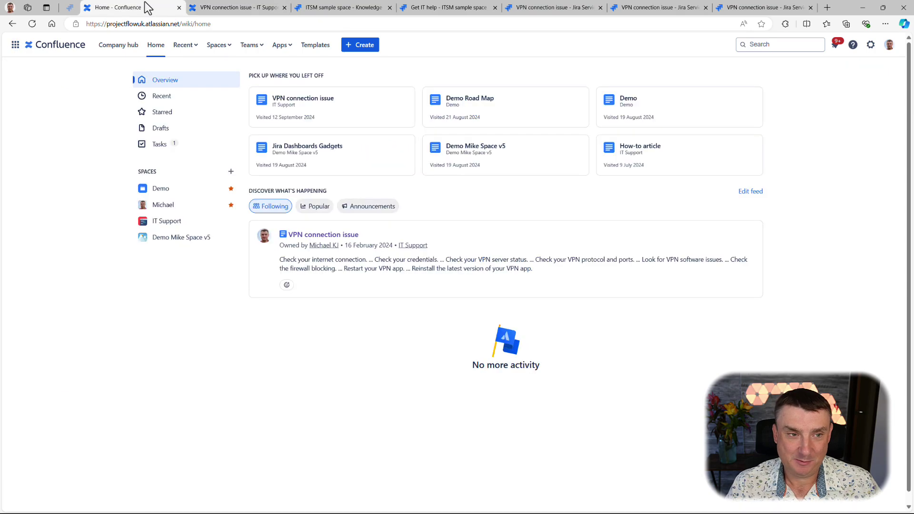
click(213, 48)
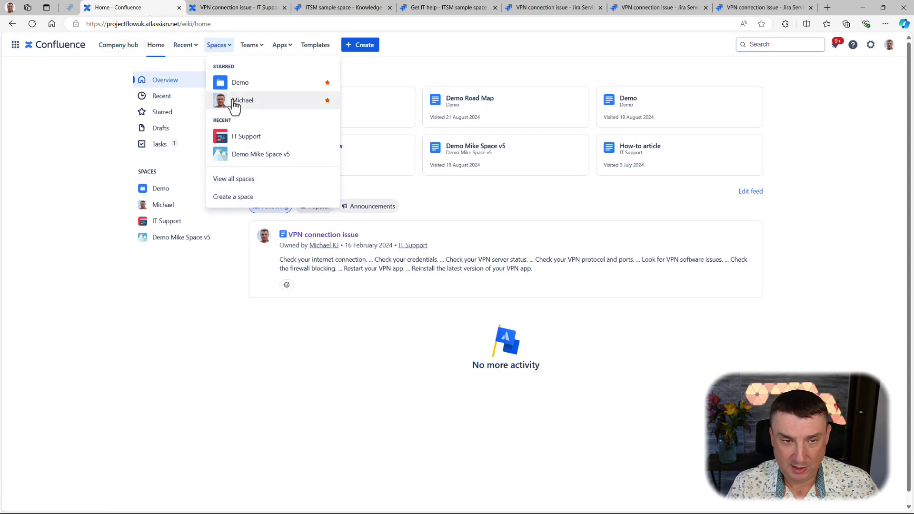
click(239, 199)
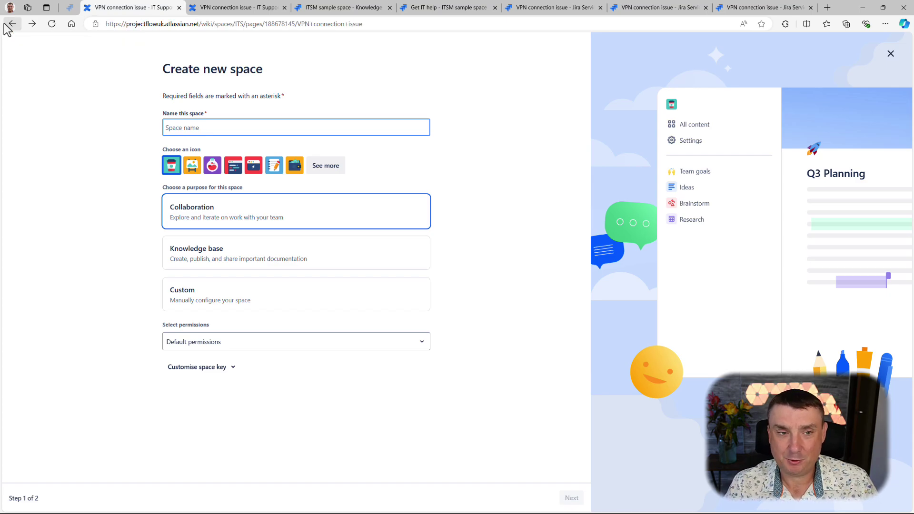
click(7, 25)
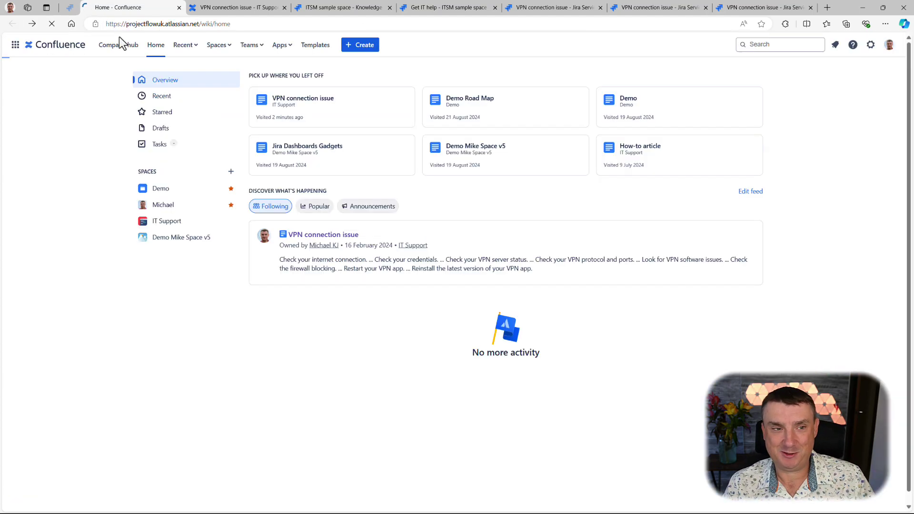
Step: View the VPN connection issue page in Confluence, and examine the linked spaces and article suggestion settings in Jira
click(238, 6)
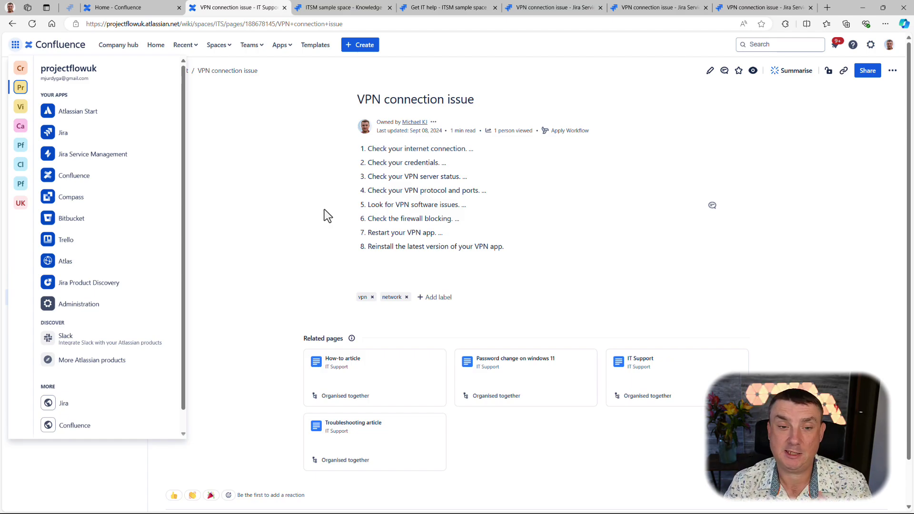
click(307, 188)
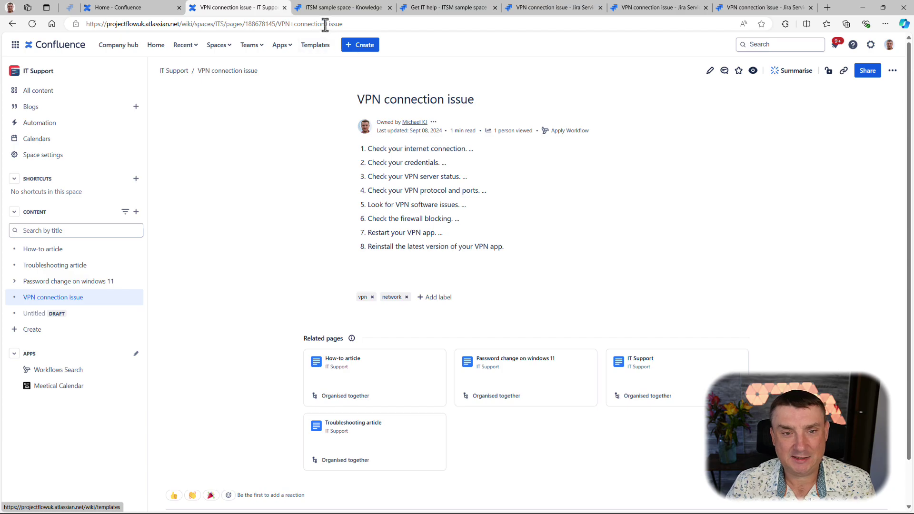
click(320, 8)
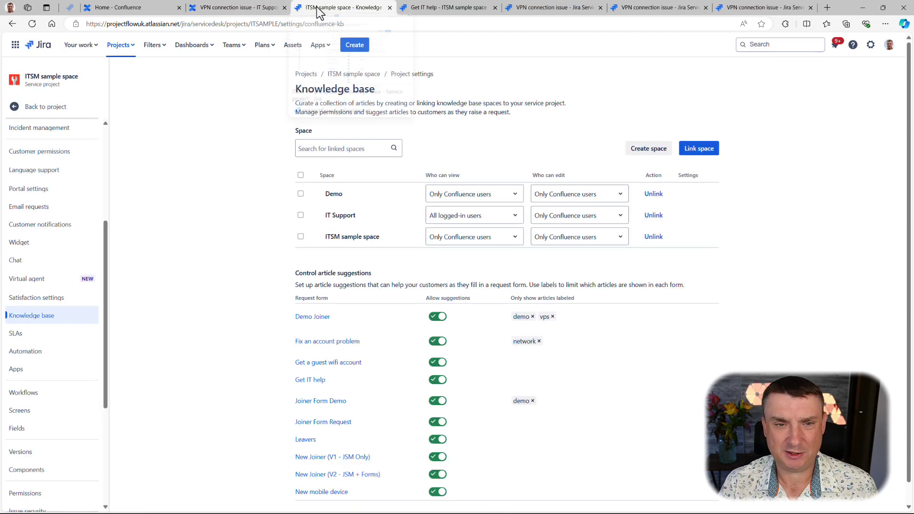
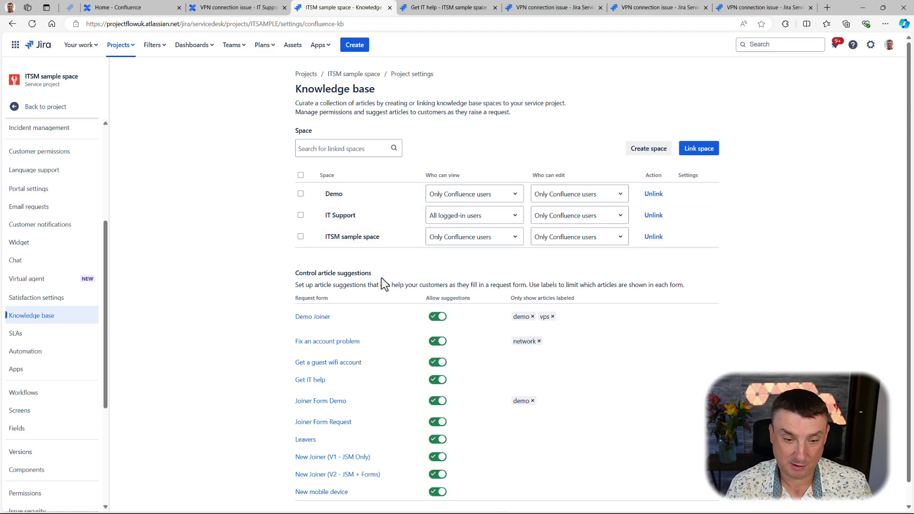
scroll(384, 308, down, 1)
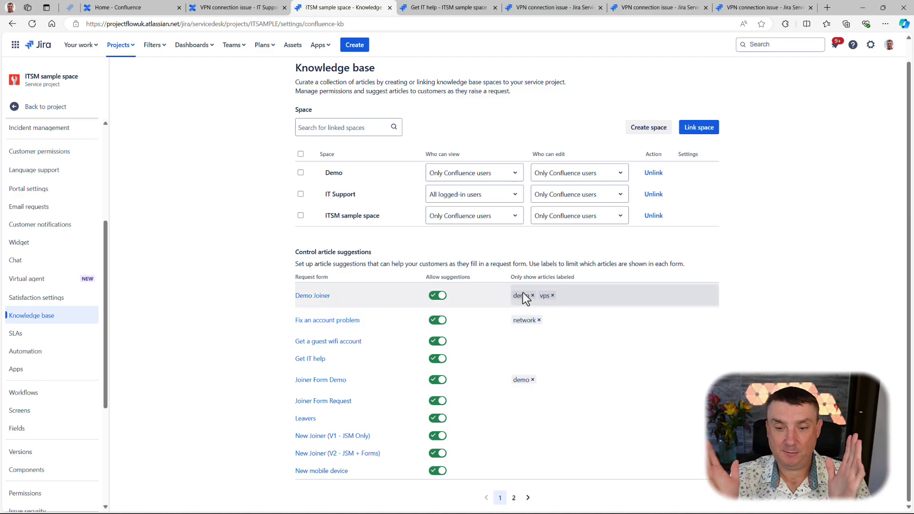
Step: Switch to the VPN connection issue page in Confluence and view where its labels are added
click(233, 8)
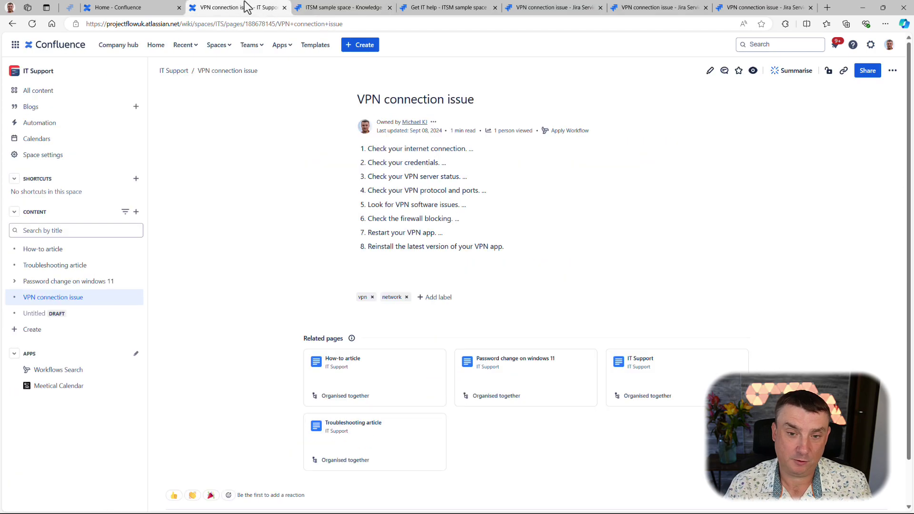
click(421, 297)
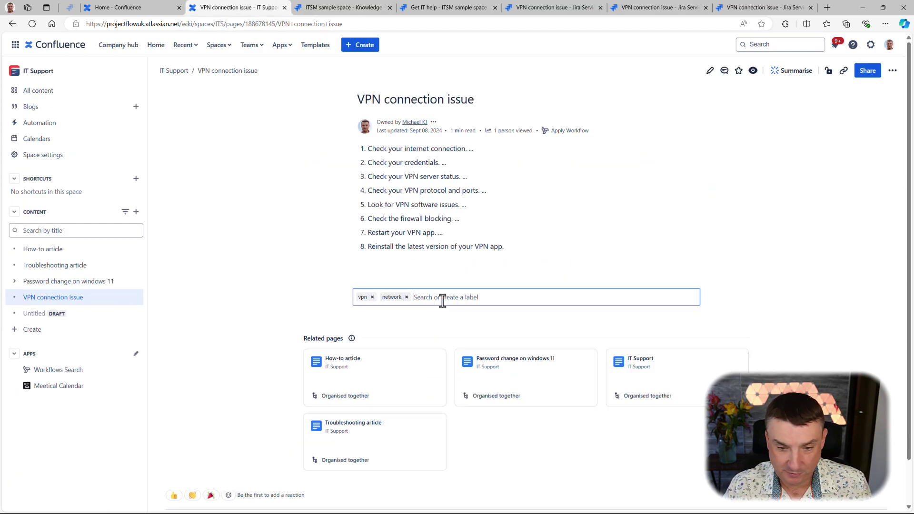
click(118, 9)
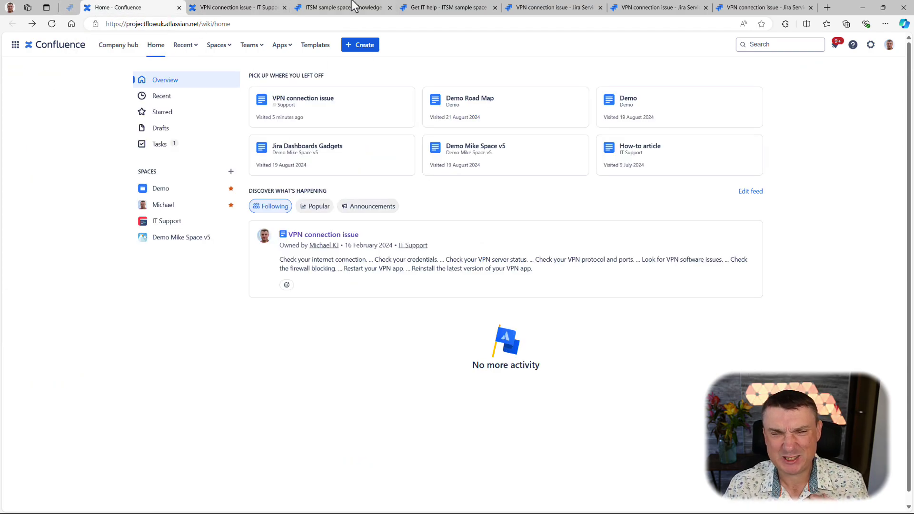
Step: In the Jira knowledge base settings, turn off article suggestions for Request new hardware, Request admin access and Request a new account
click(334, 7)
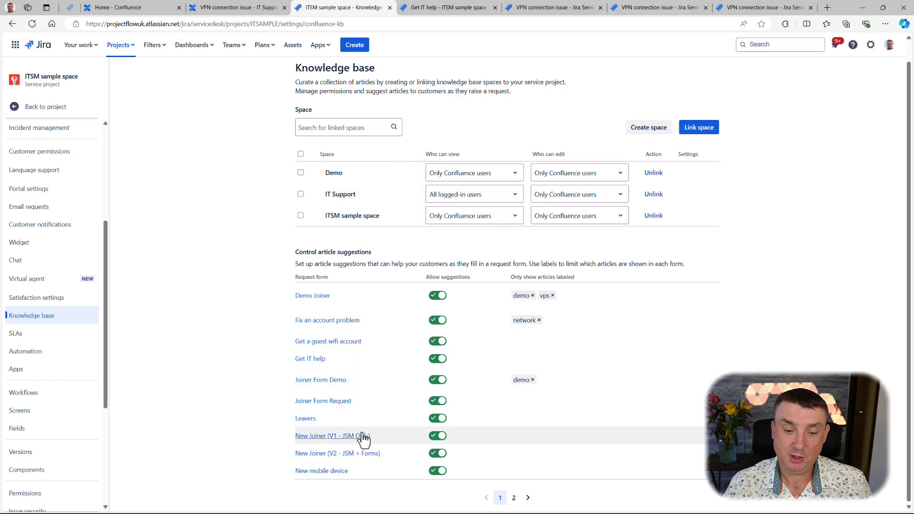
click(514, 497)
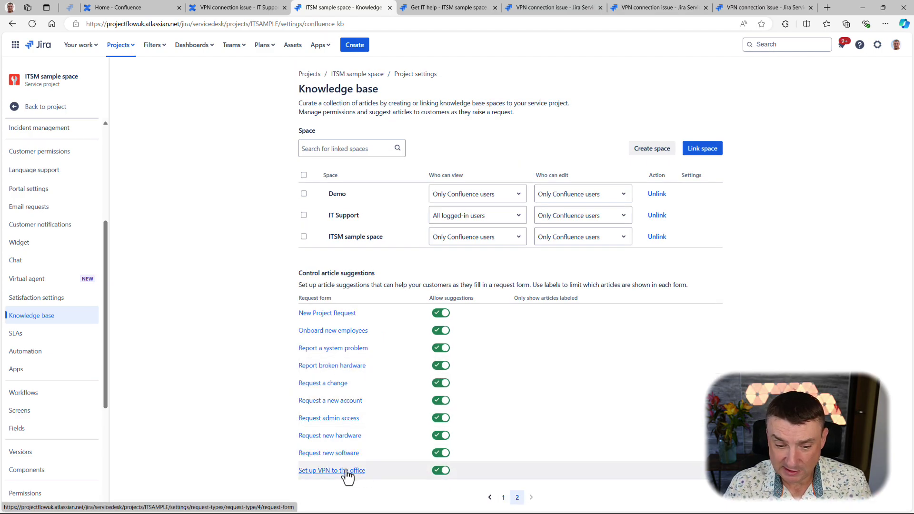
click(441, 435)
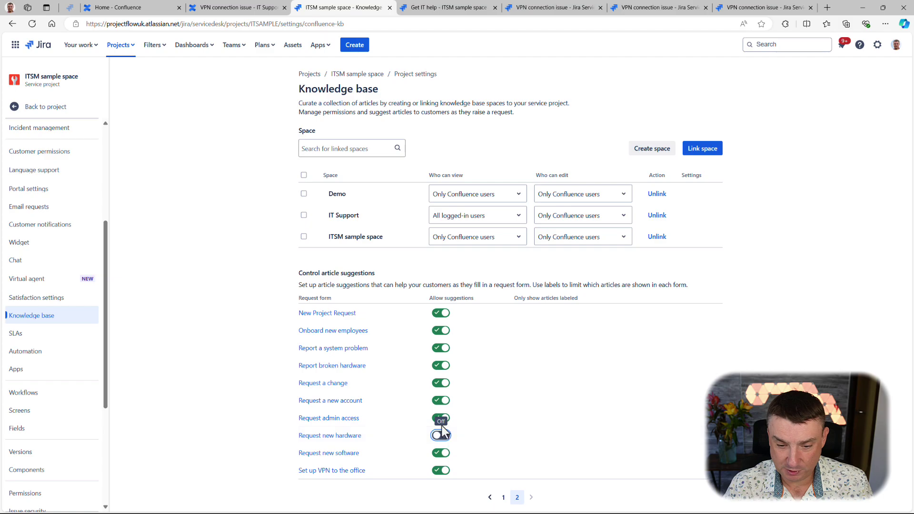
click(441, 417)
click(437, 400)
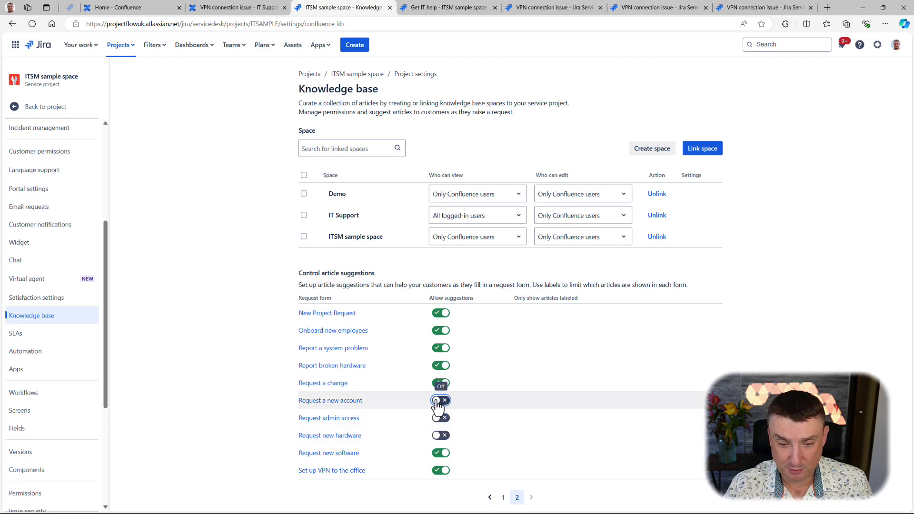
click(503, 497)
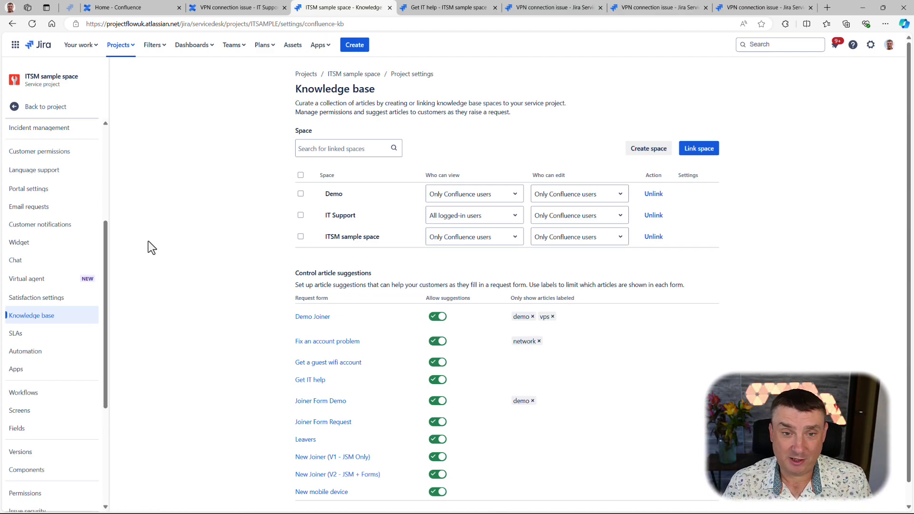
Step: Leave the project settings and view the article list in the ITSM sample space project's Knowledge base section
click(52, 109)
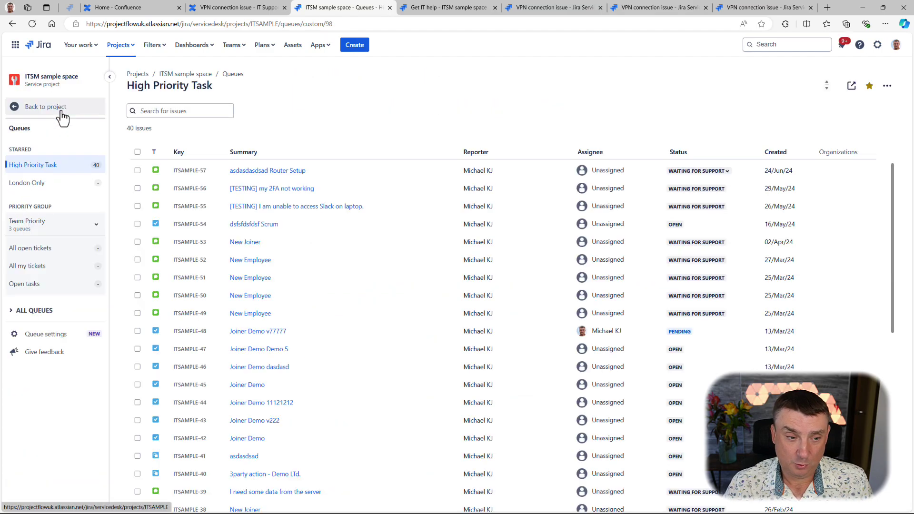
click(22, 107)
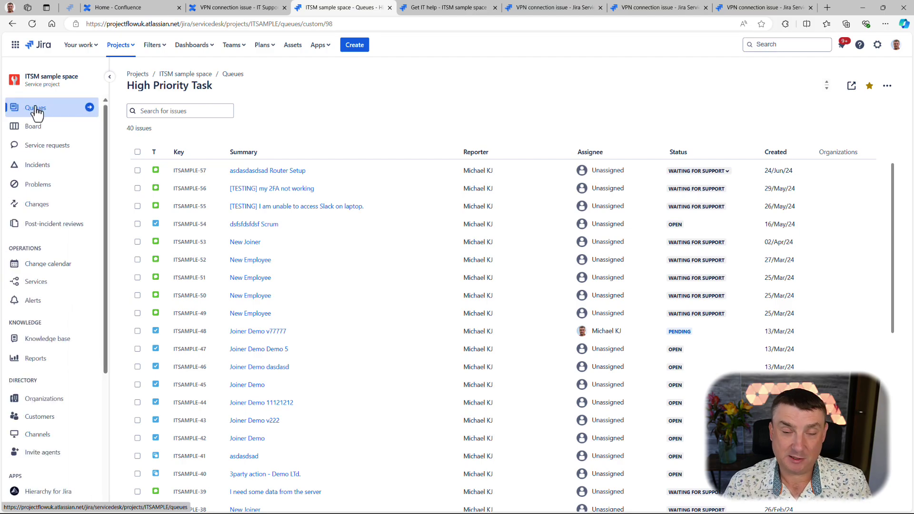
scroll(53, 287, down, 2)
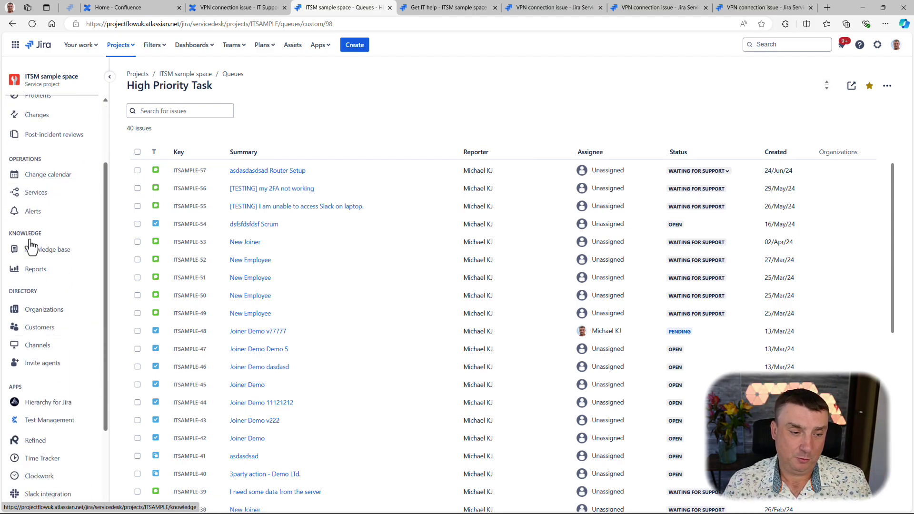
scroll(36, 309, down, 2)
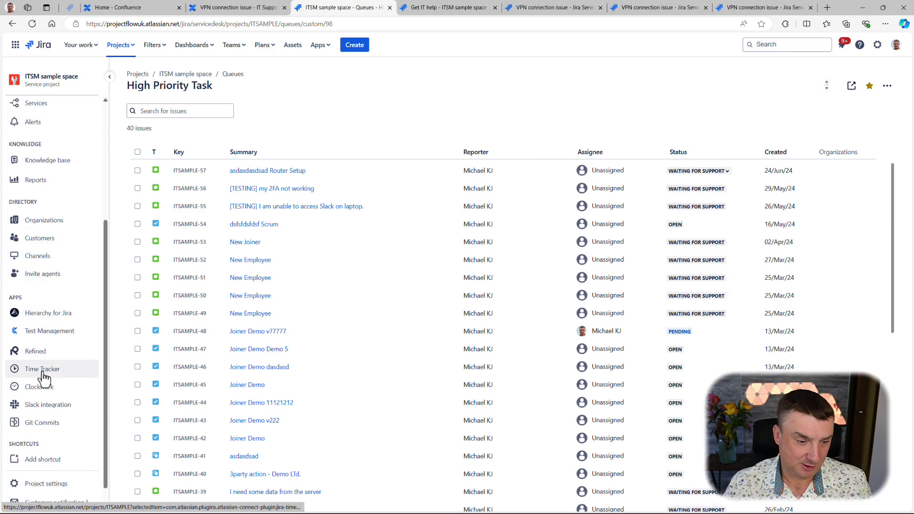
scroll(43, 376, up, 4)
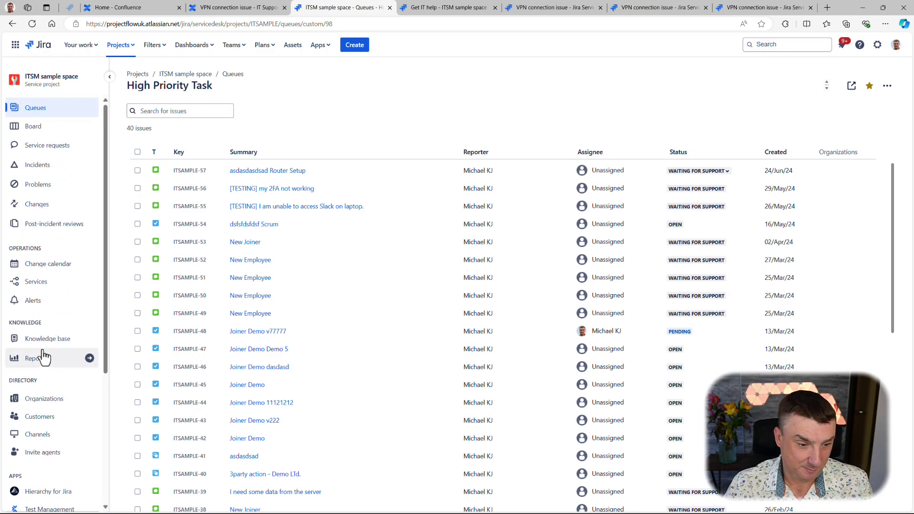
click(43, 342)
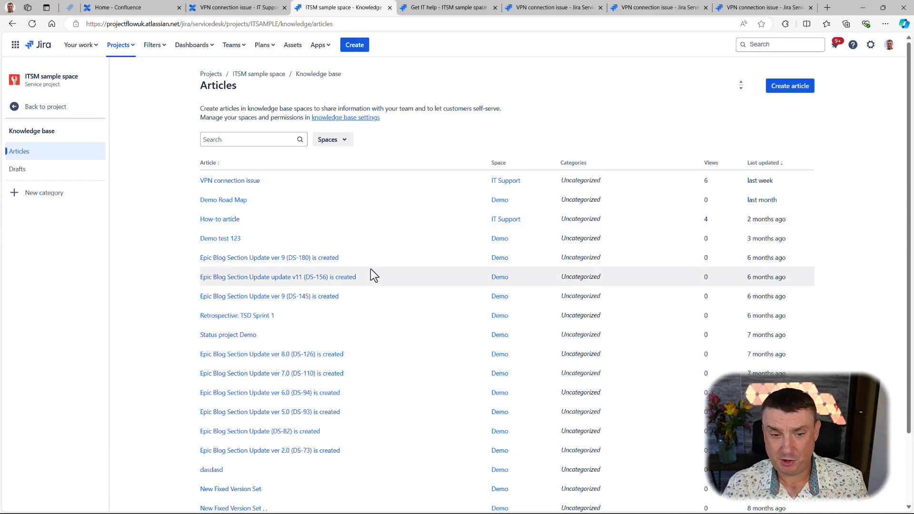
scroll(364, 294, down, 1)
scroll(364, 307, up, 1)
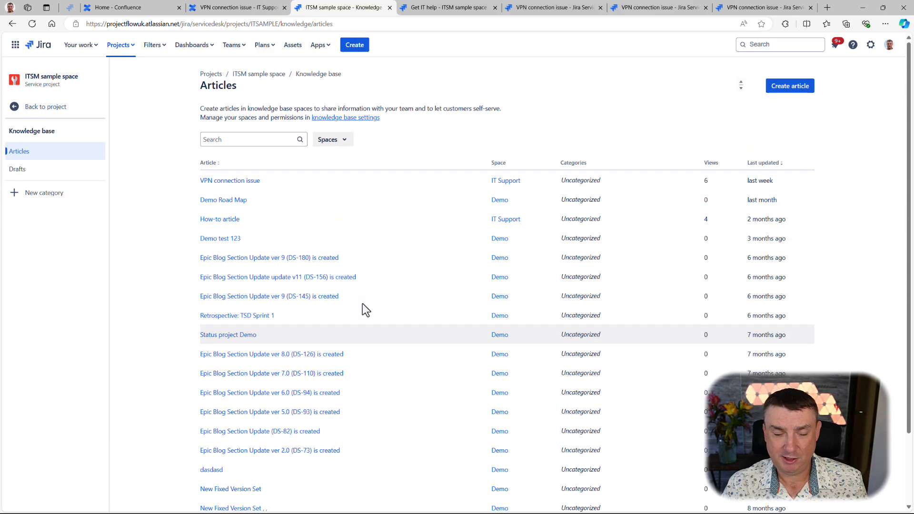
Step: Start a new knowledge base article in the IT Support space
click(781, 95)
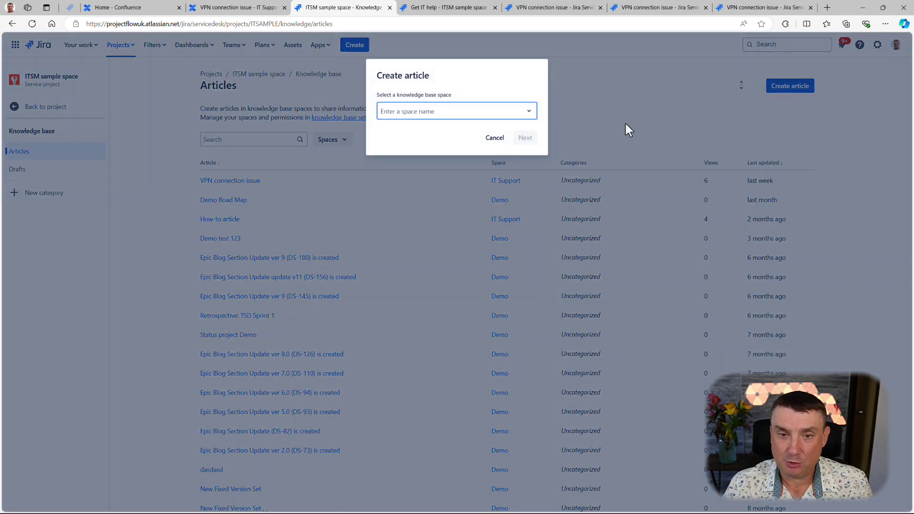
click(454, 114)
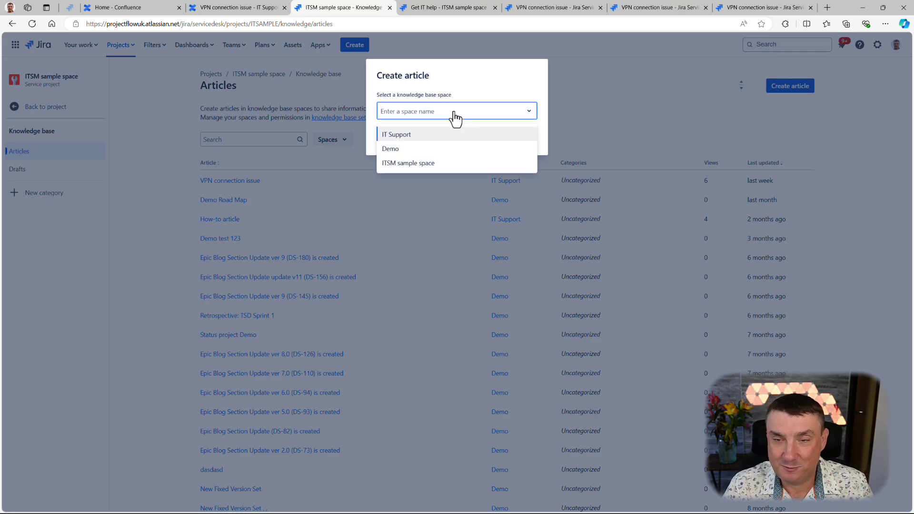
click(404, 137)
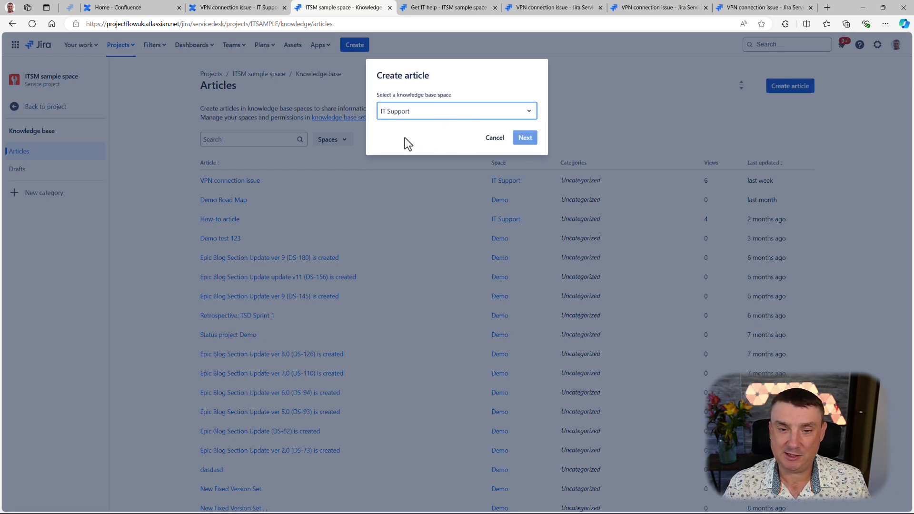
click(524, 139)
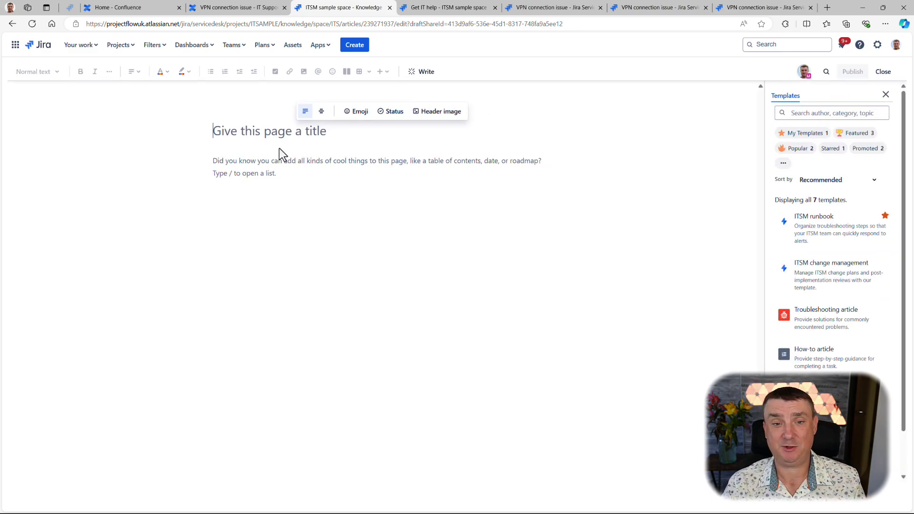
Step: Title the article "Windows Password problem", enter the body text "adasdasdsad dfds" and publish it
text(Windo)
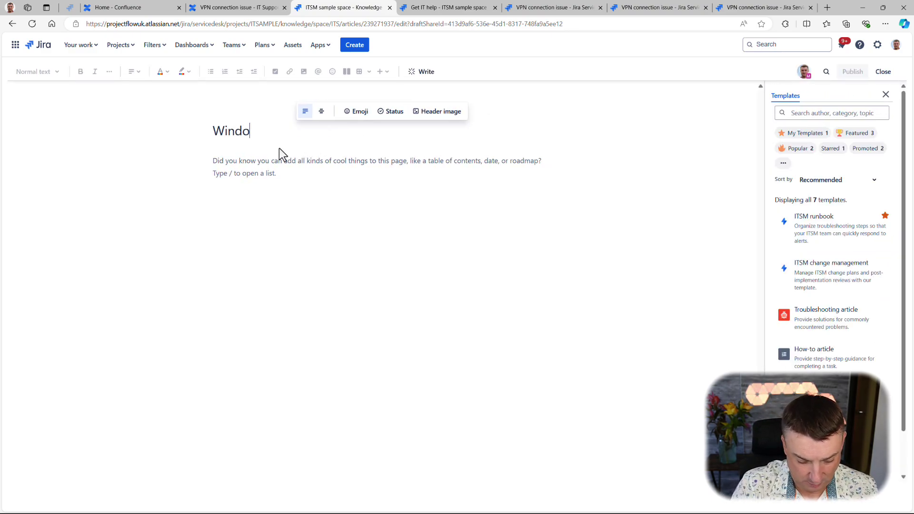
text(ws Password problem)
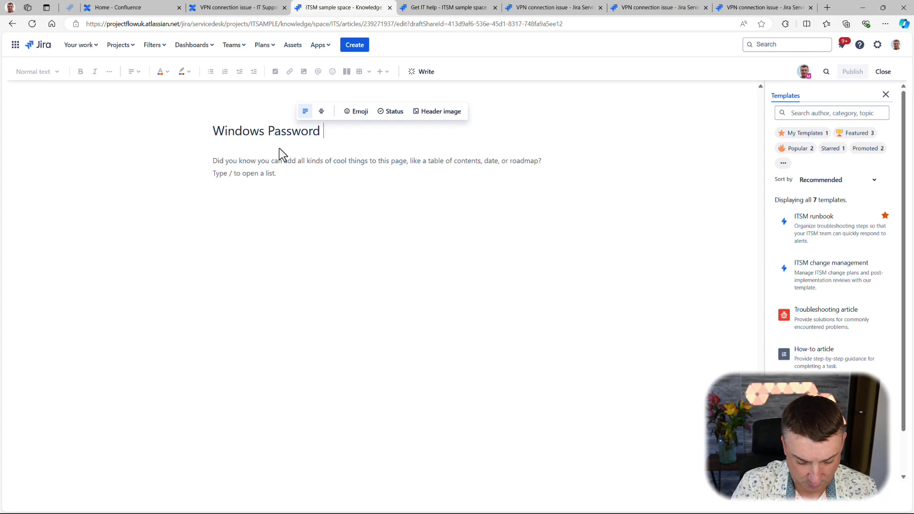
click(291, 187)
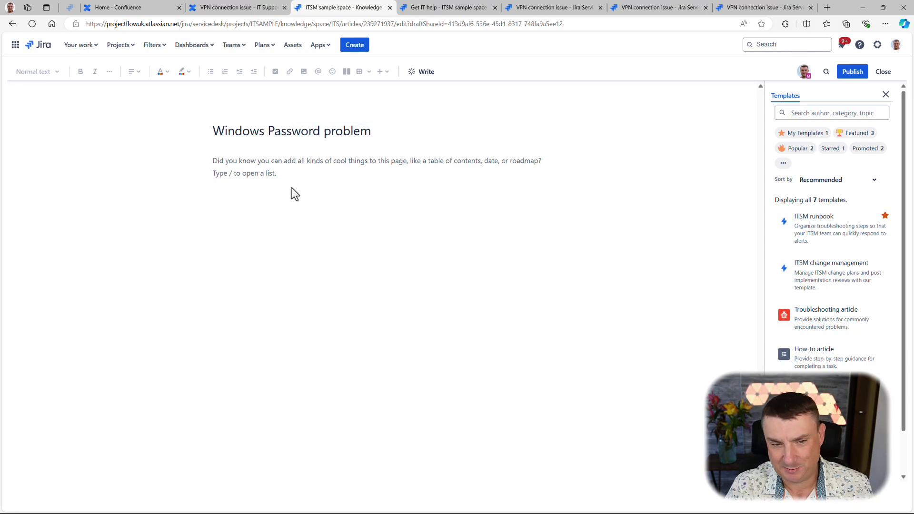
text(adasdasdsad)
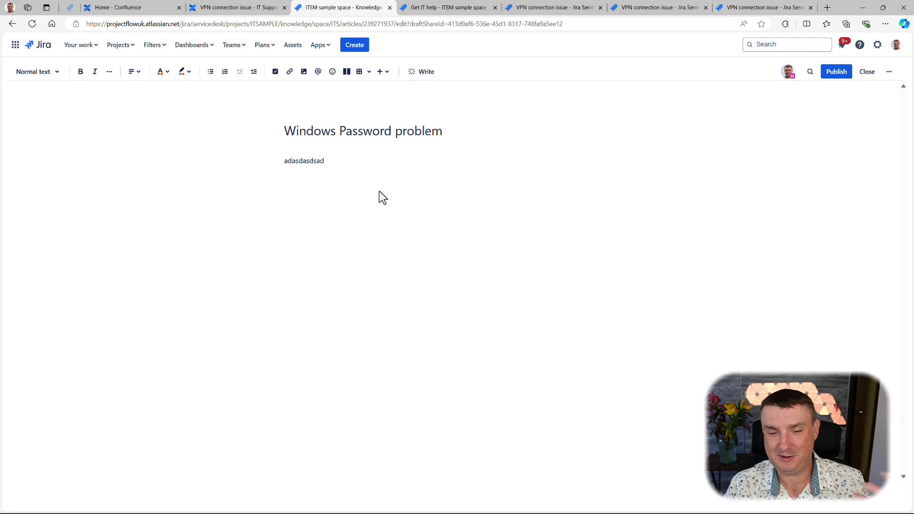
text( dfd)
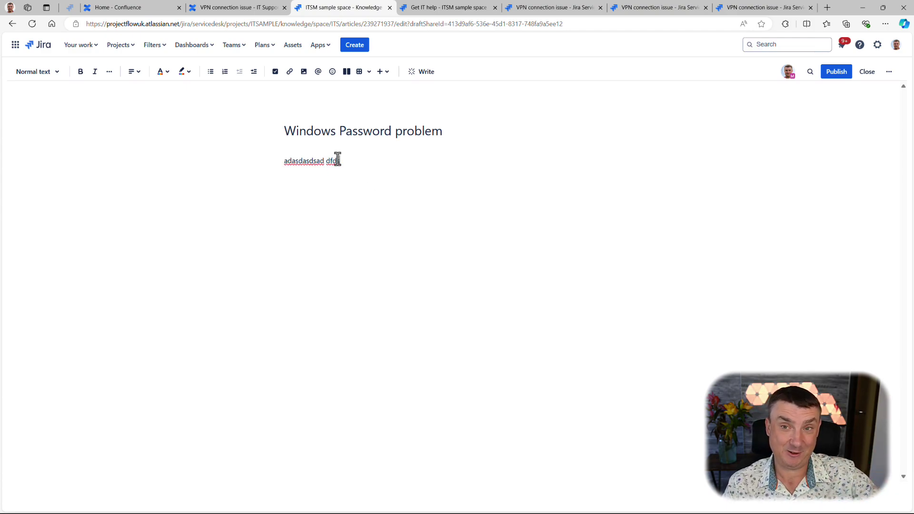
text(s)
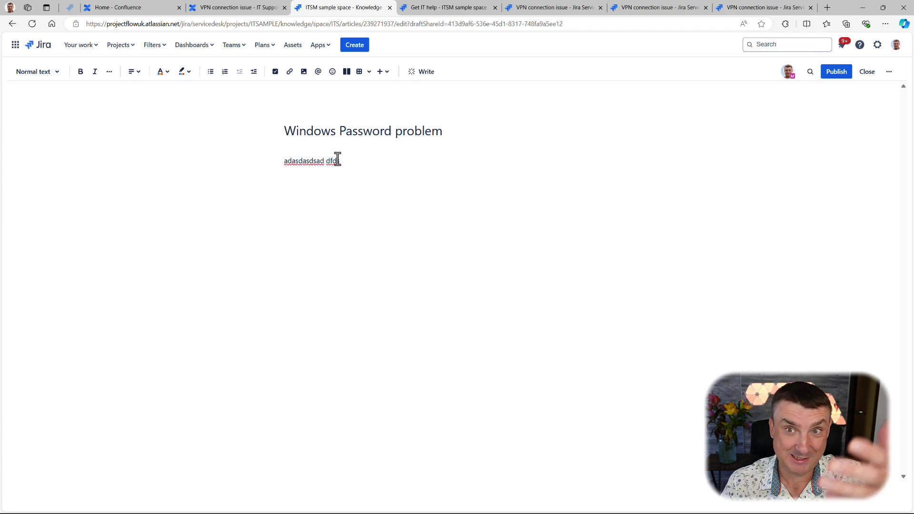
click(837, 76)
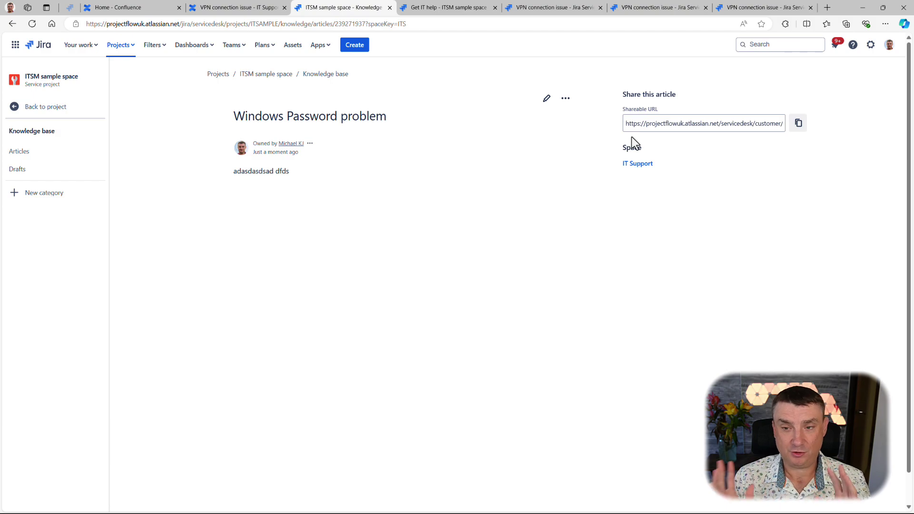
Step: Return from the published article to the project navigation, and view the VPN connection issue page in Confluence
click(47, 111)
click(62, 339)
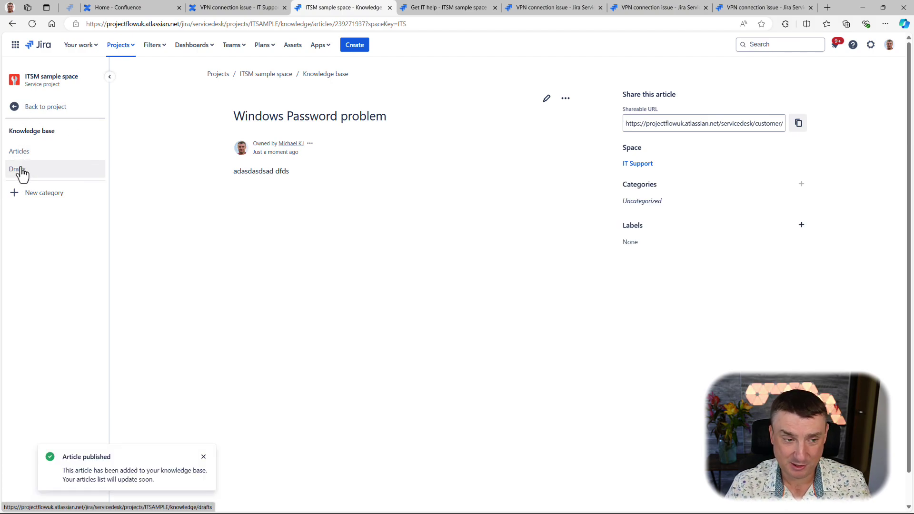
click(19, 105)
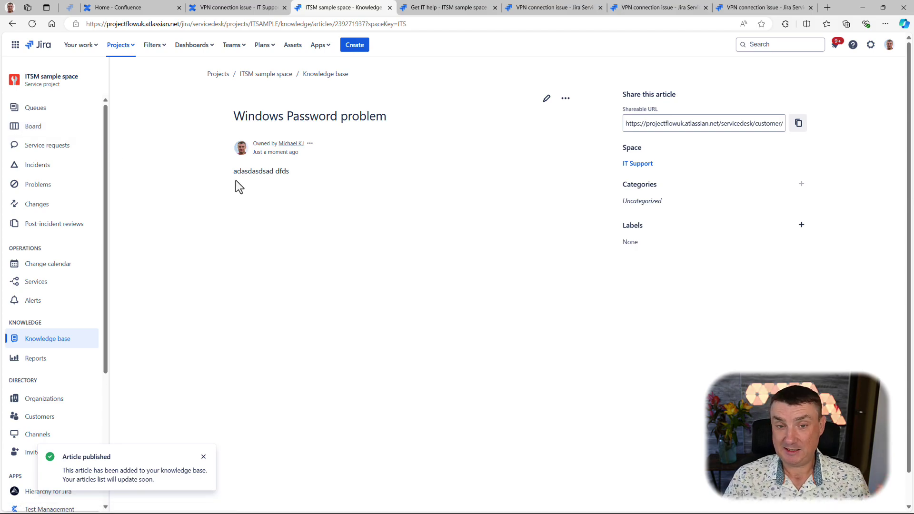
click(227, 8)
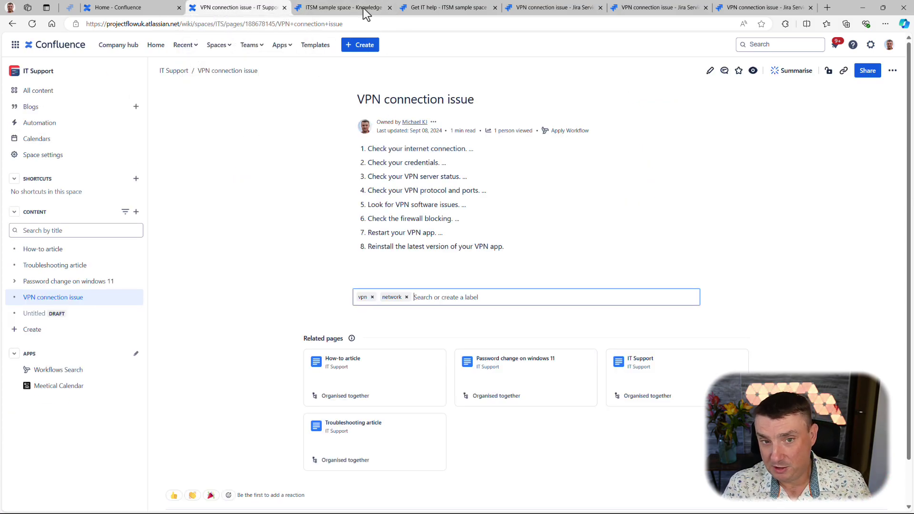
click(363, 8)
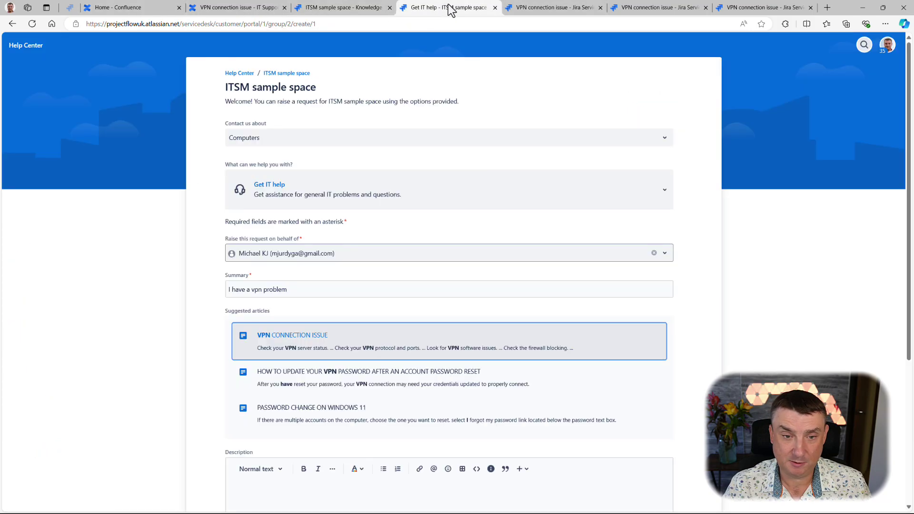
Step: Switch to the Get IT help request form in the customer portal, reload it and enter "Windows passw" as the summary
click(448, 8)
key(F5)
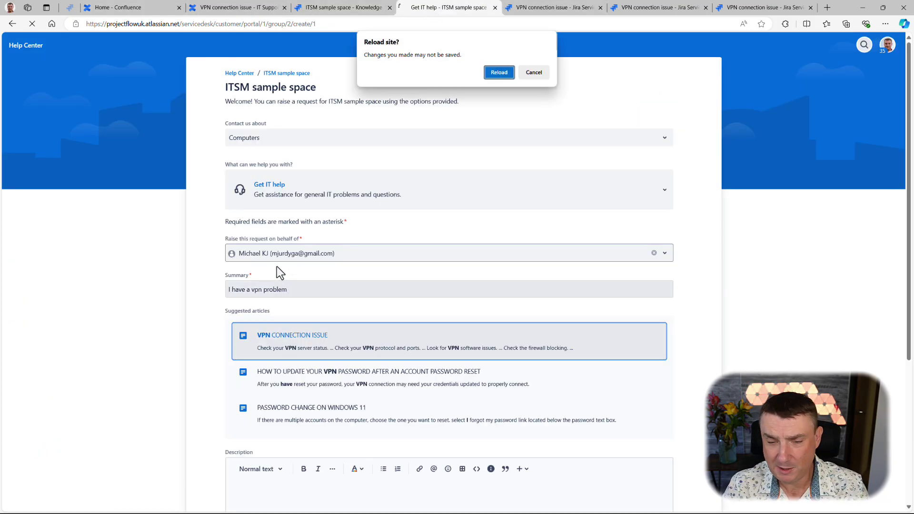
click(507, 70)
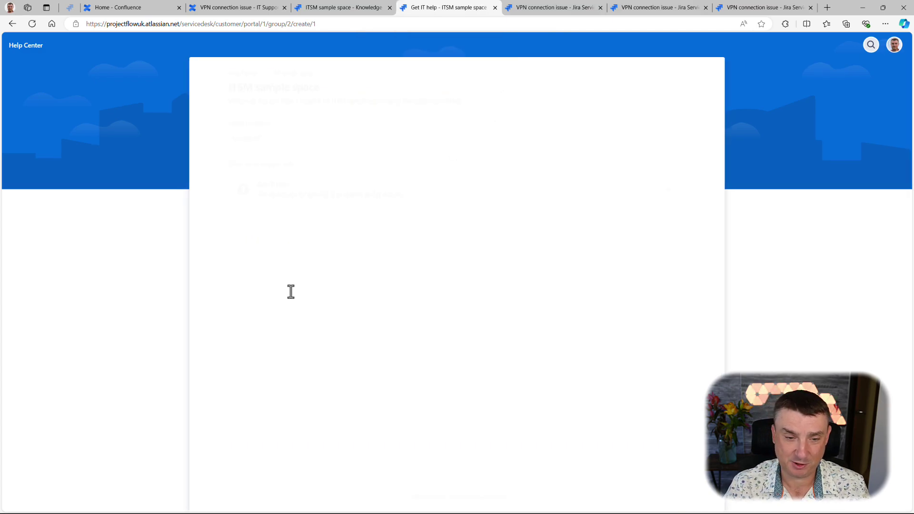
click(261, 290)
text(W)
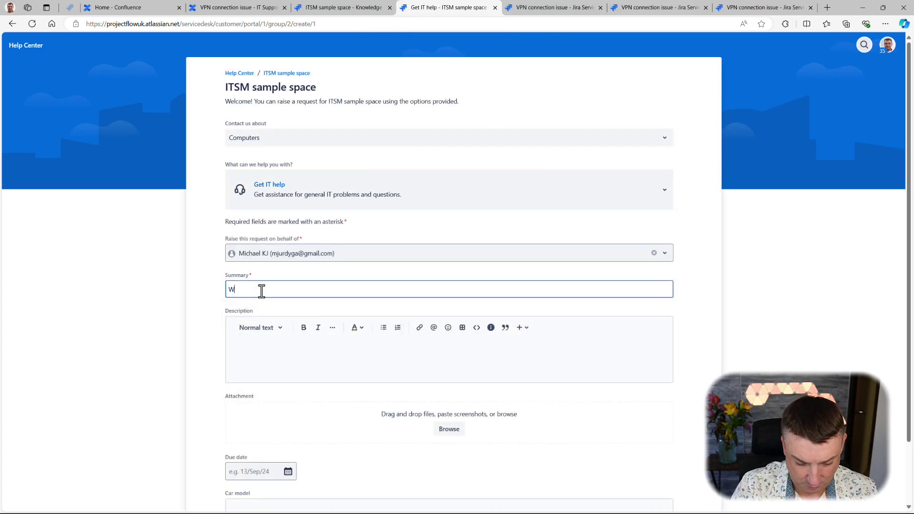
text(indows passw)
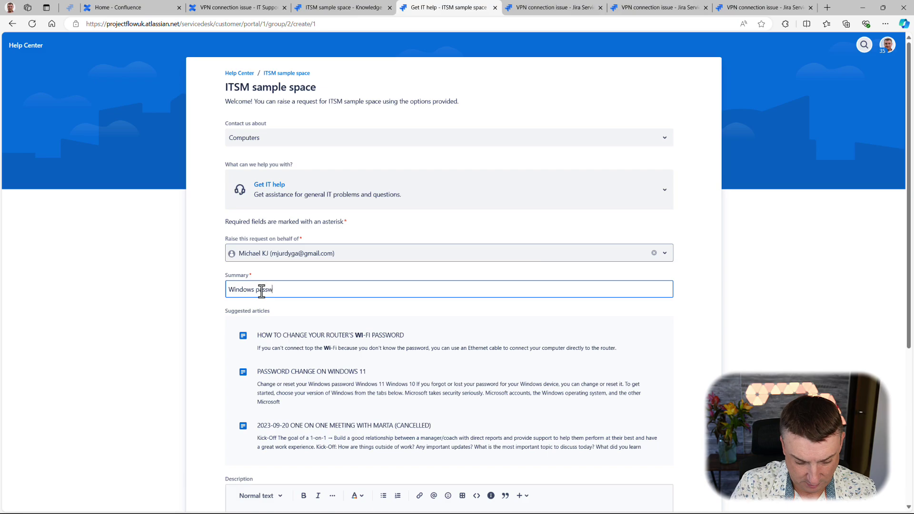